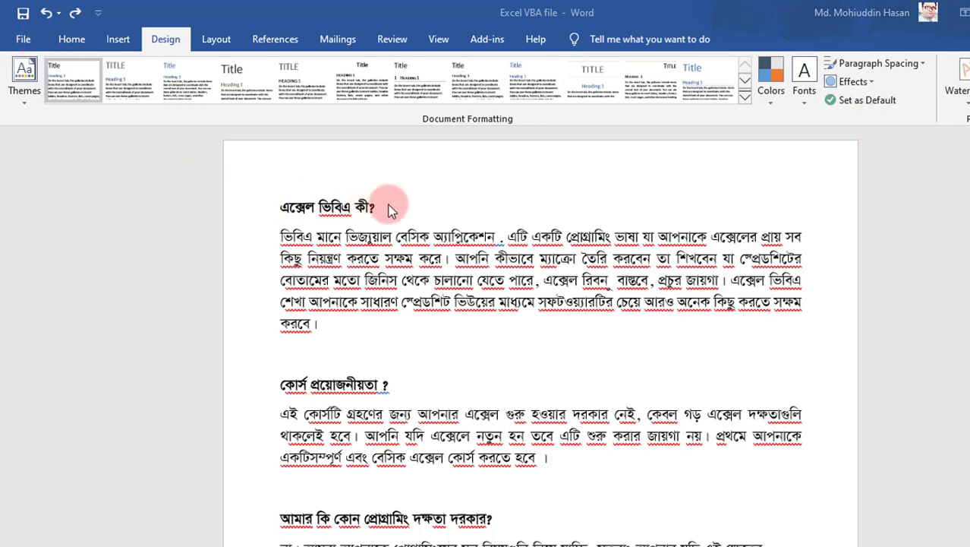
Step: Scroll through the document and bring up the Page Borders settings from the Design ribbon
{"action": "scroll", "coordinate": [402, 205], "scroll_direction": "down", "scroll_amount": 4}
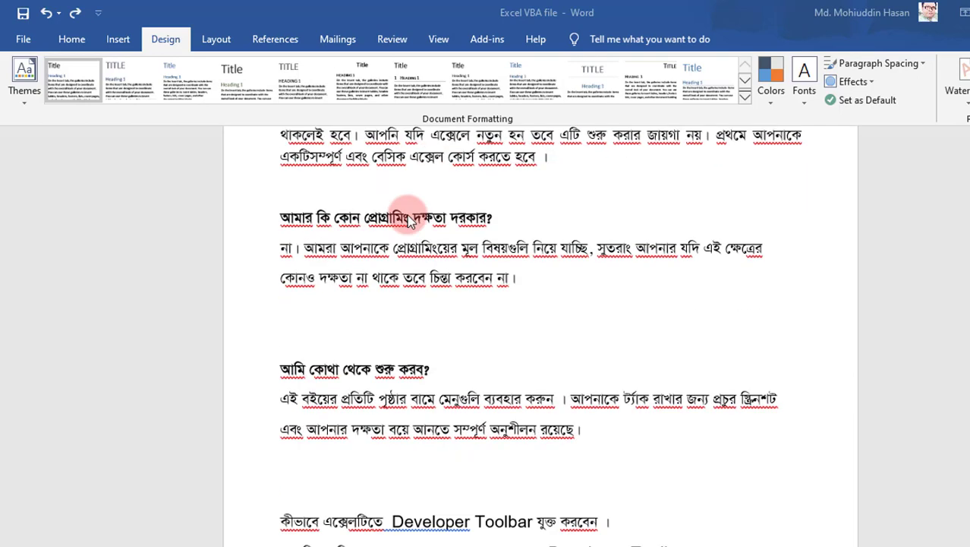
{"action": "scroll", "coordinate": [401, 217], "scroll_direction": "down", "scroll_amount": 5}
{"action": "scroll", "coordinate": [401, 219], "scroll_direction": "down", "scroll_amount": 5}
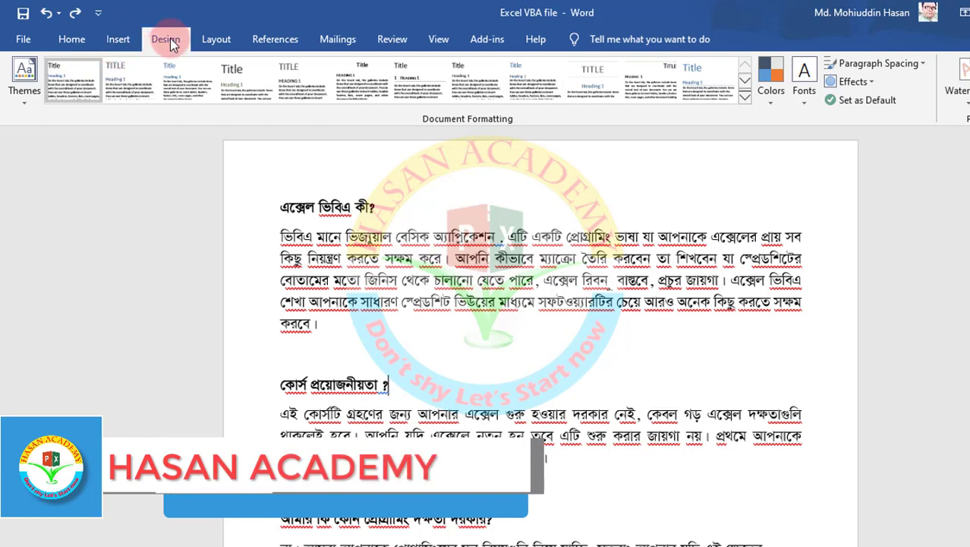
{"action": "left_click", "coordinate": [72, 42]}
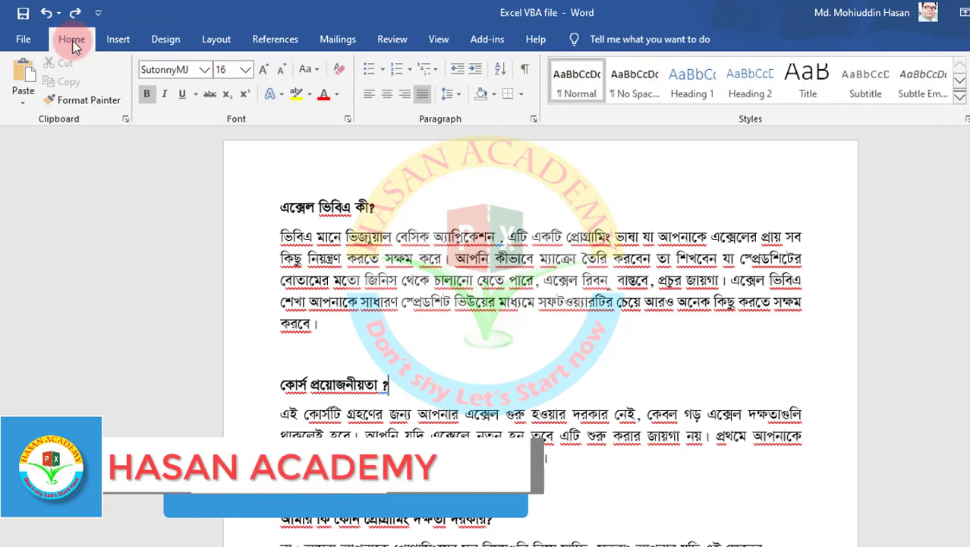
{"action": "left_click", "coordinate": [167, 43]}
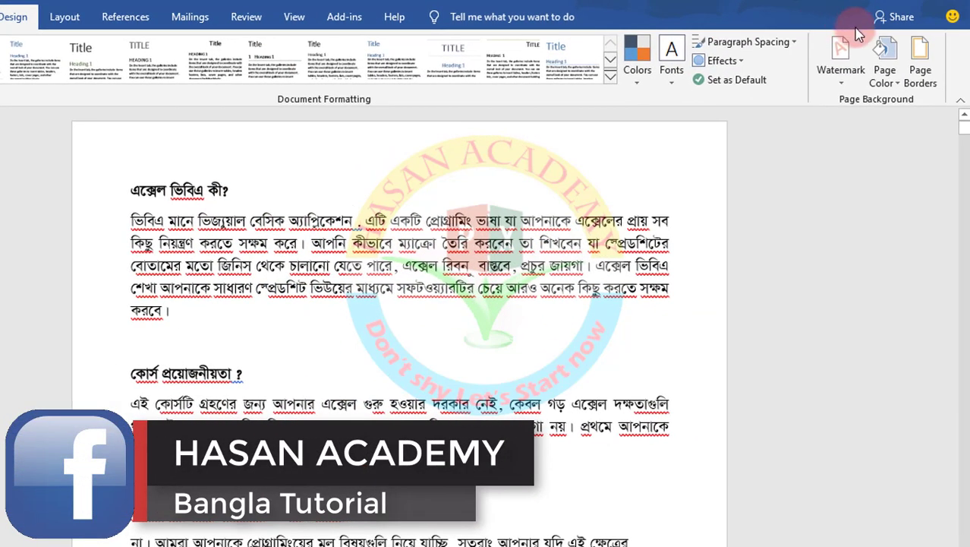
{"action": "left_click", "coordinate": [921, 57]}
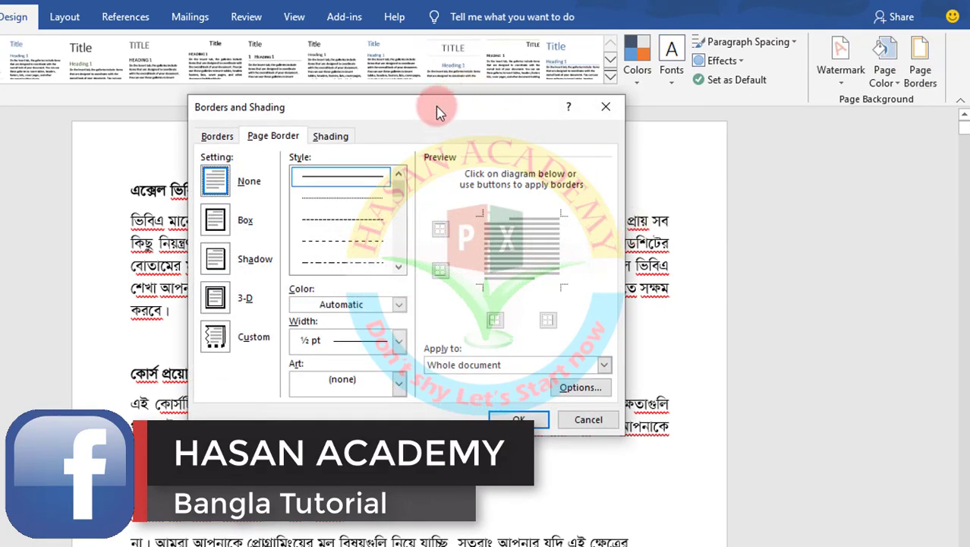
{"action": "mouse_move", "coordinate": [436, 105]}
{"action": "left_mouse_down"}
{"action": "mouse_move", "coordinate": [226, 106]}
{"action": "mouse_move", "coordinate": [352, 43]}
{"action": "left_mouse_up"}
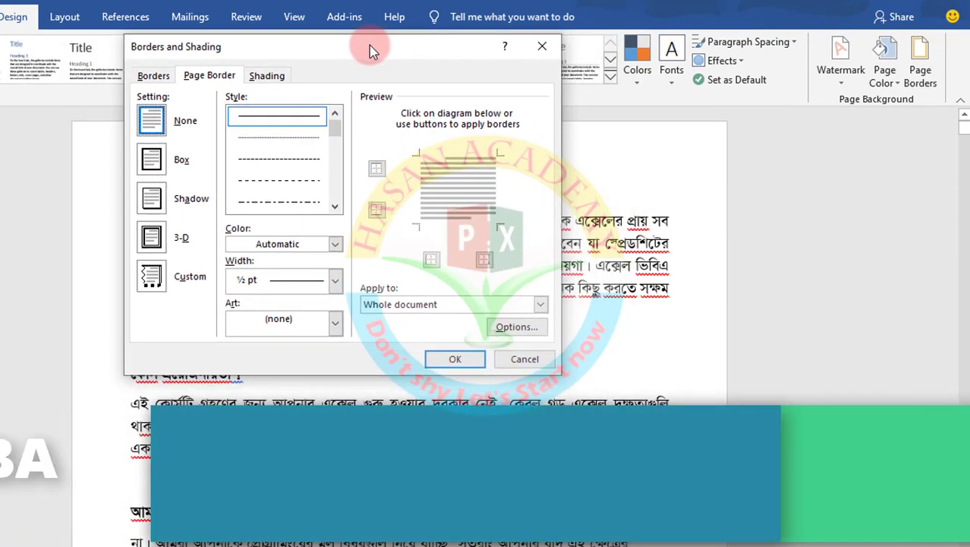
Step: Apply a Box page border with the single solid line style to the whole document
{"action": "left_click", "coordinate": [135, 73]}
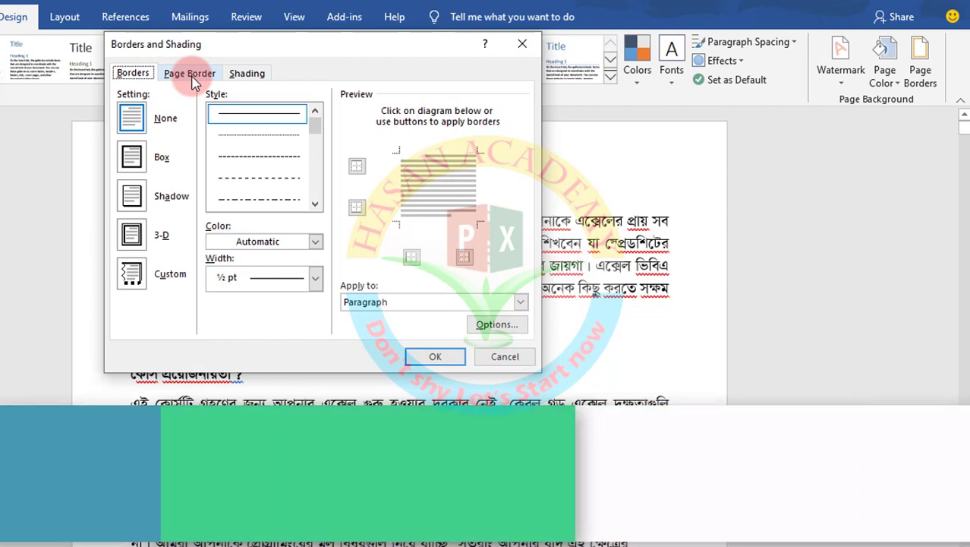
{"action": "left_click", "coordinate": [191, 74]}
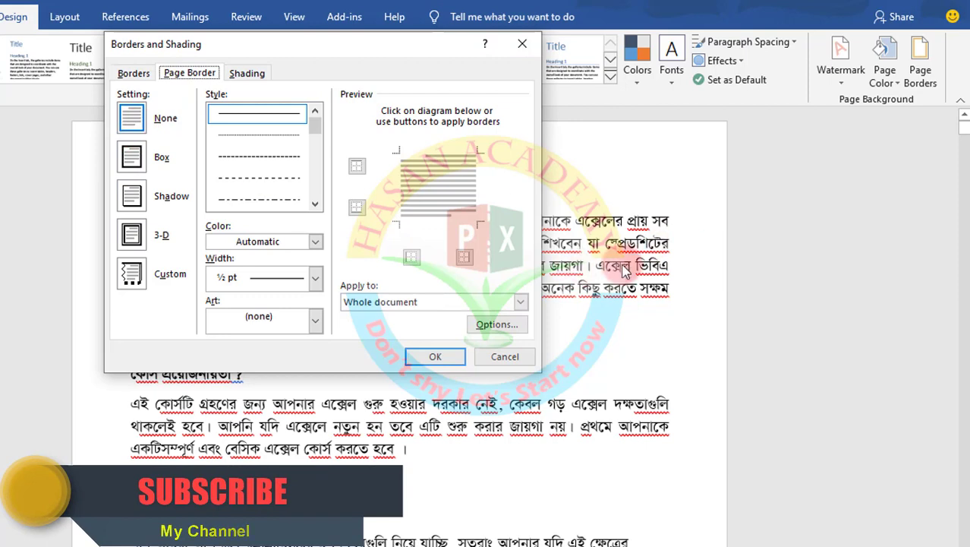
{"action": "left_click", "coordinate": [130, 159]}
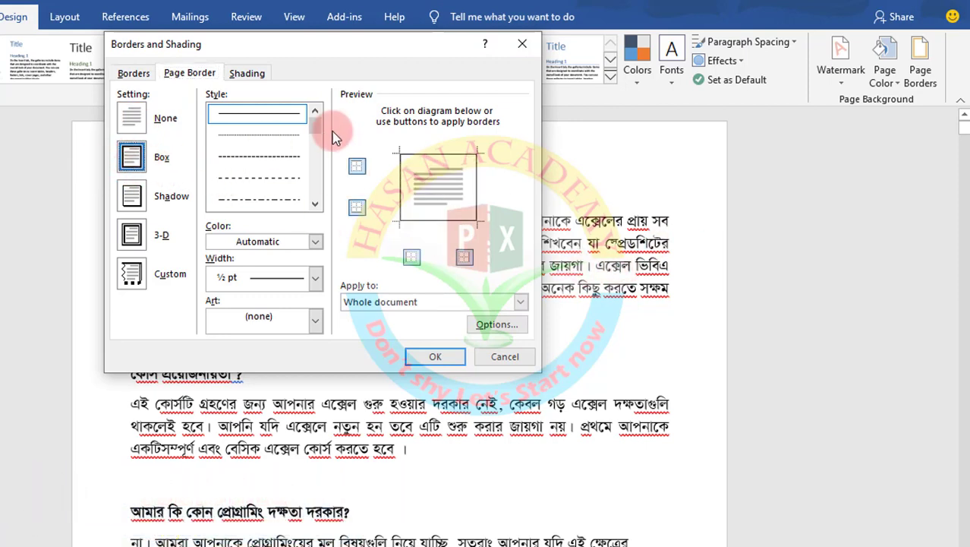
{"action": "mouse_move", "coordinate": [320, 130]}
{"action": "left_mouse_down"}
{"action": "mouse_move", "coordinate": [317, 205]}
{"action": "mouse_move", "coordinate": [313, 105]}
{"action": "left_mouse_up"}
{"action": "left_click", "coordinate": [250, 113]}
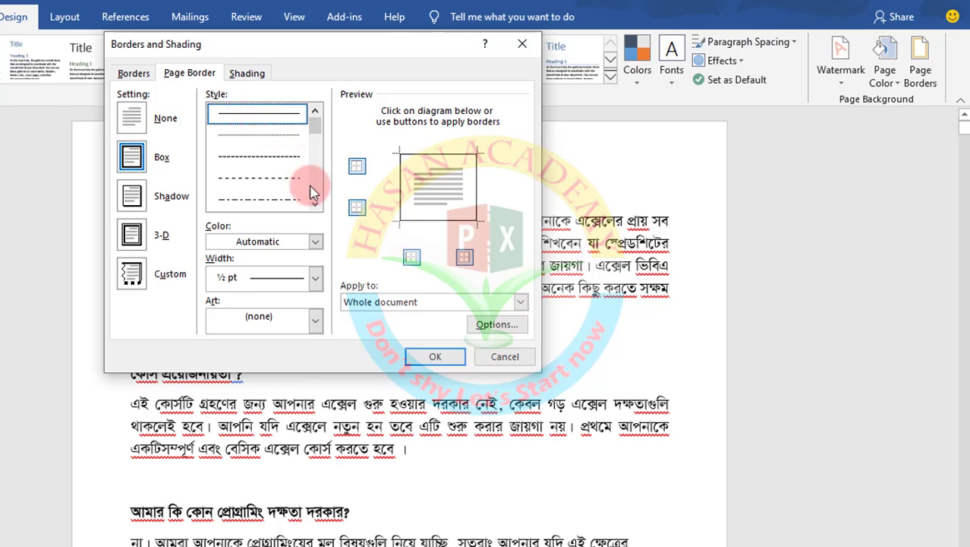
{"action": "left_click", "coordinate": [416, 359]}
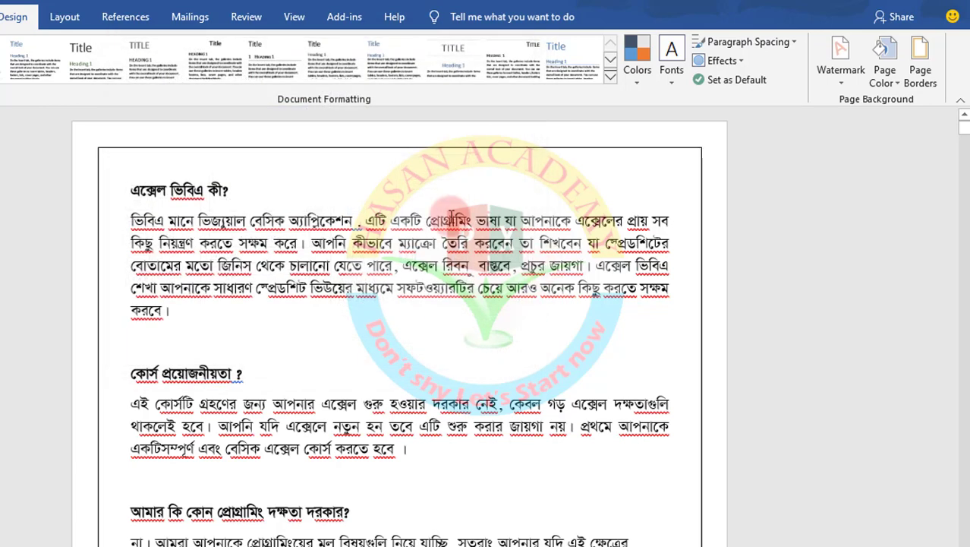
Step: Change the page border to a double-line box style
{"action": "scroll", "coordinate": [451, 218], "scroll_direction": "down", "scroll_amount": 2}
{"action": "scroll", "coordinate": [470, 207], "scroll_direction": "up", "scroll_amount": 2}
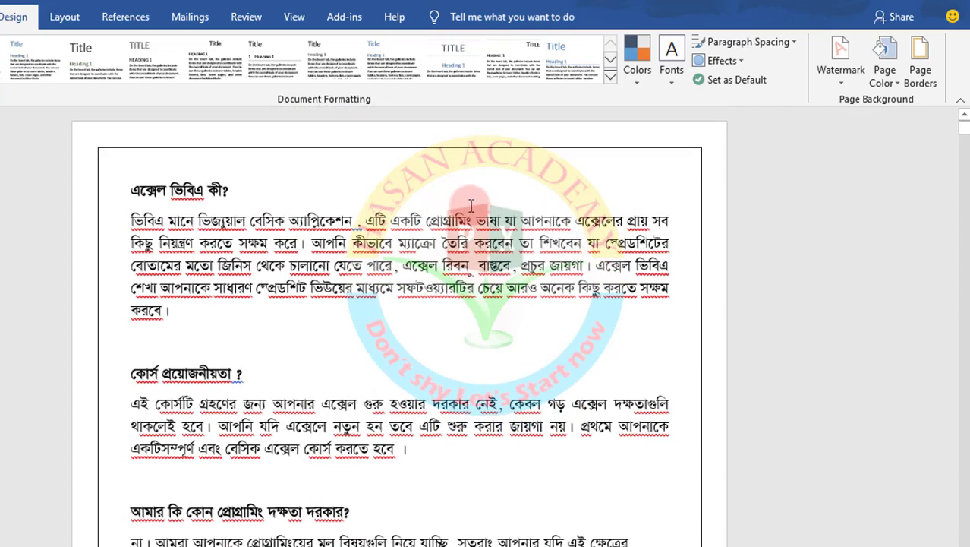
{"action": "left_click", "coordinate": [921, 63]}
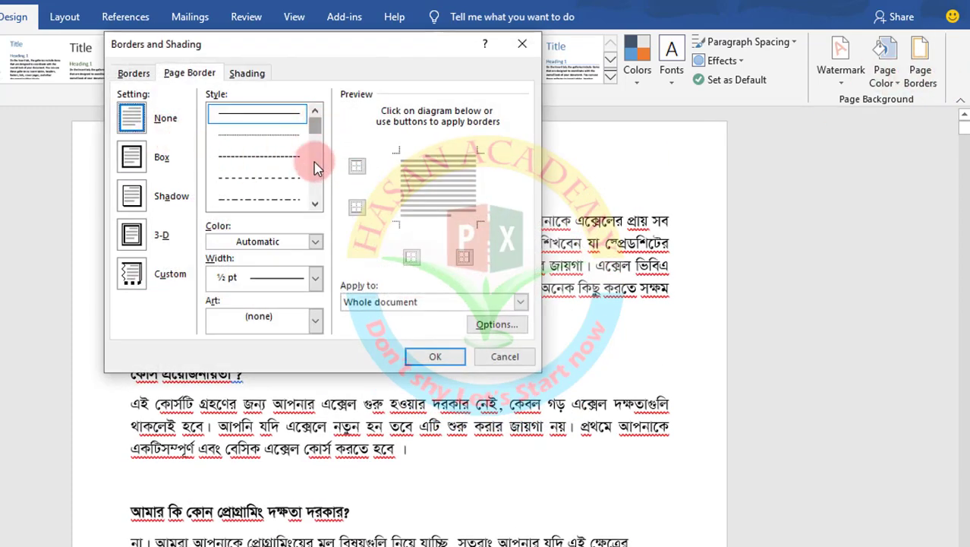
{"action": "left_click_drag", "start_coordinate": [316, 130], "coordinate": [314, 144]}
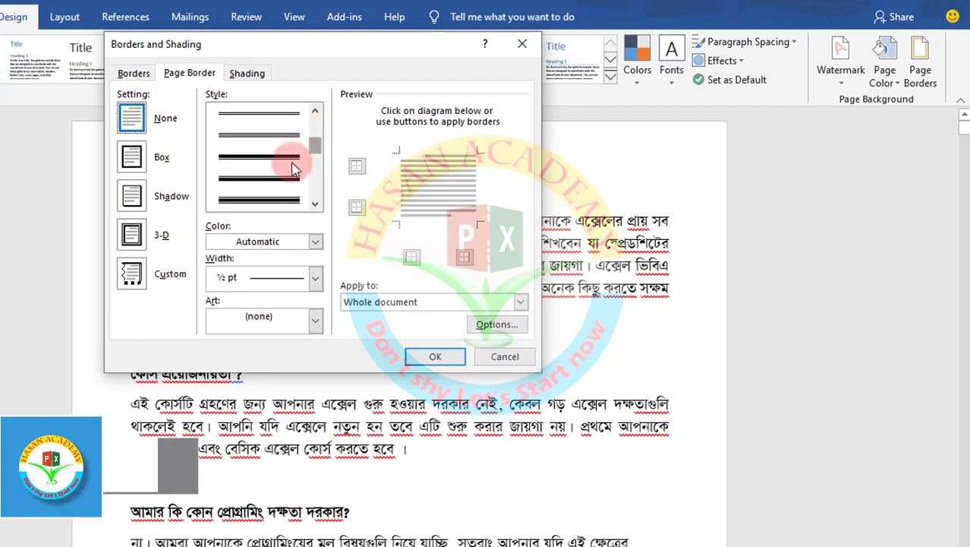
{"action": "left_click", "coordinate": [264, 135]}
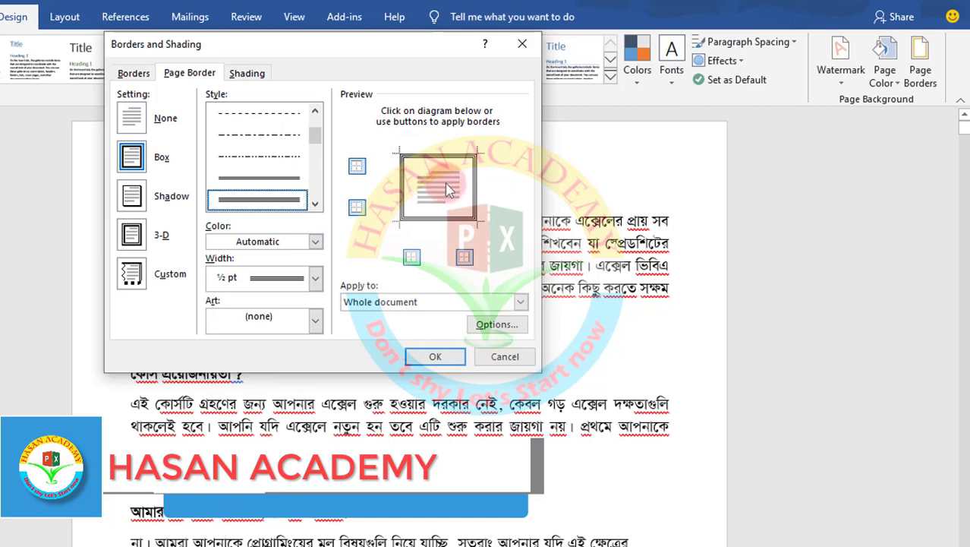
{"action": "left_click", "coordinate": [434, 359]}
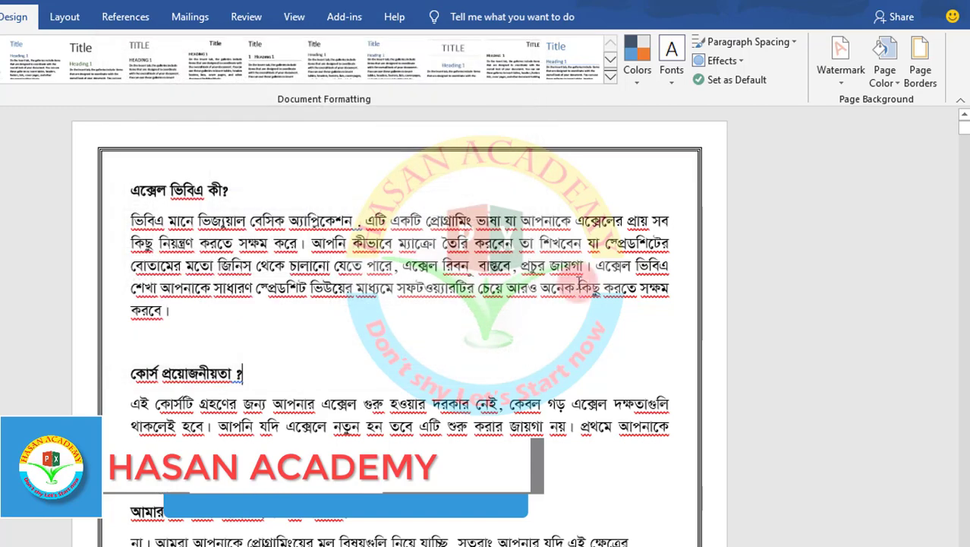
Step: Replace the double line with a heavier 3 pt thick-and-thin line style
{"action": "left_click", "coordinate": [920, 65]}
{"action": "left_click", "coordinate": [294, 199]}
{"action": "left_click_drag", "start_coordinate": [315, 133], "coordinate": [315, 157]}
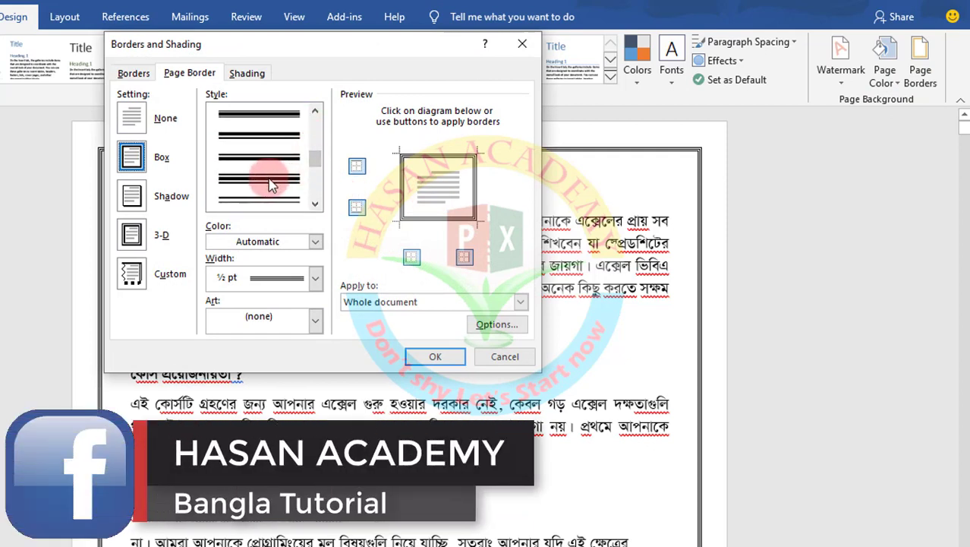
{"action": "left_click", "coordinate": [272, 186]}
{"action": "left_click", "coordinate": [274, 124]}
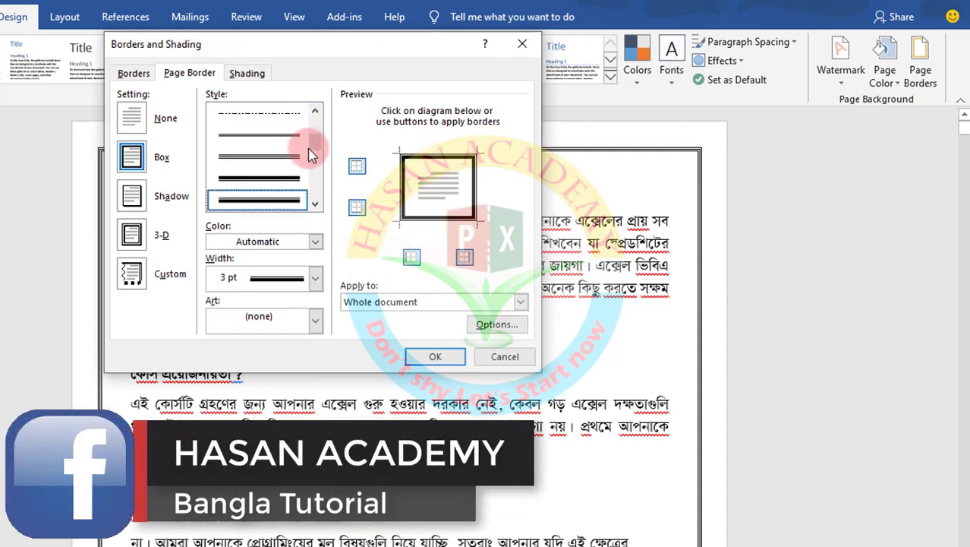
{"action": "left_click", "coordinate": [439, 357]}
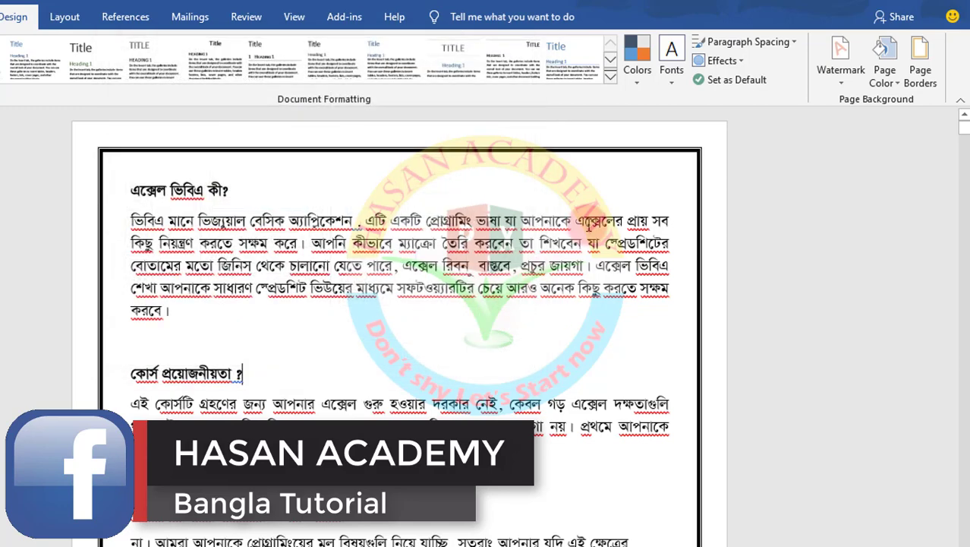
Step: Switch the 3 pt page border to the Shadow setting for a right-and-bottom drop shadow
{"action": "left_click", "coordinate": [920, 67]}
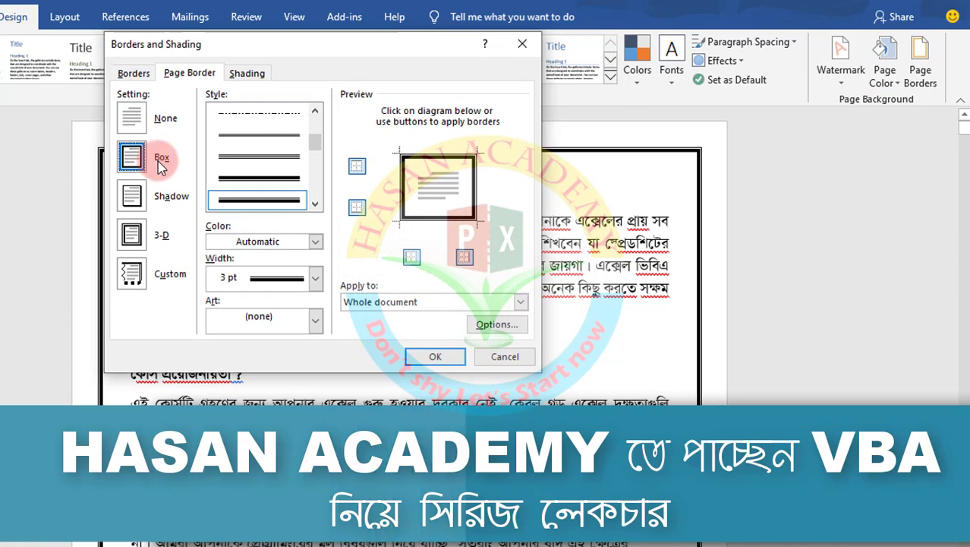
{"action": "left_click", "coordinate": [159, 161]}
{"action": "left_click", "coordinate": [132, 203]}
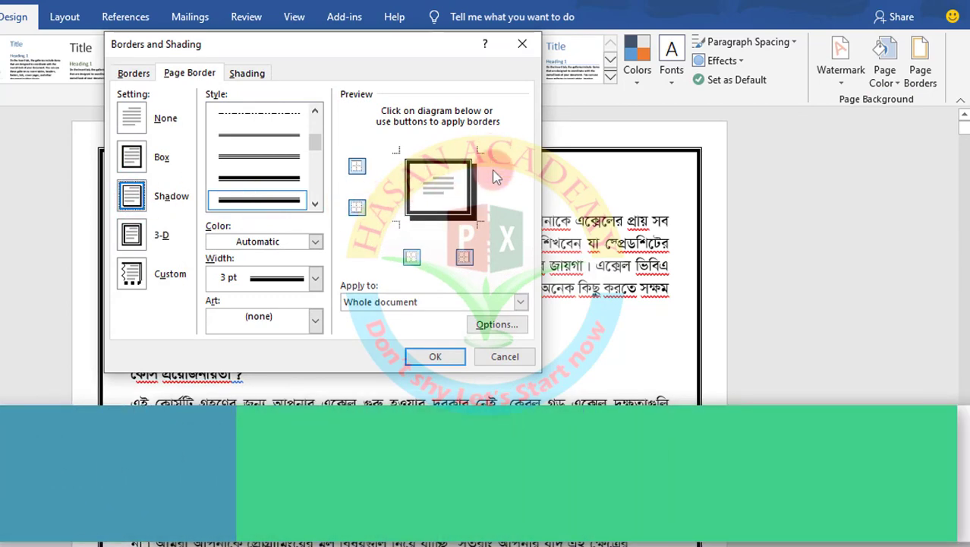
{"action": "left_click", "coordinate": [315, 202]}
{"action": "left_click", "coordinate": [447, 354]}
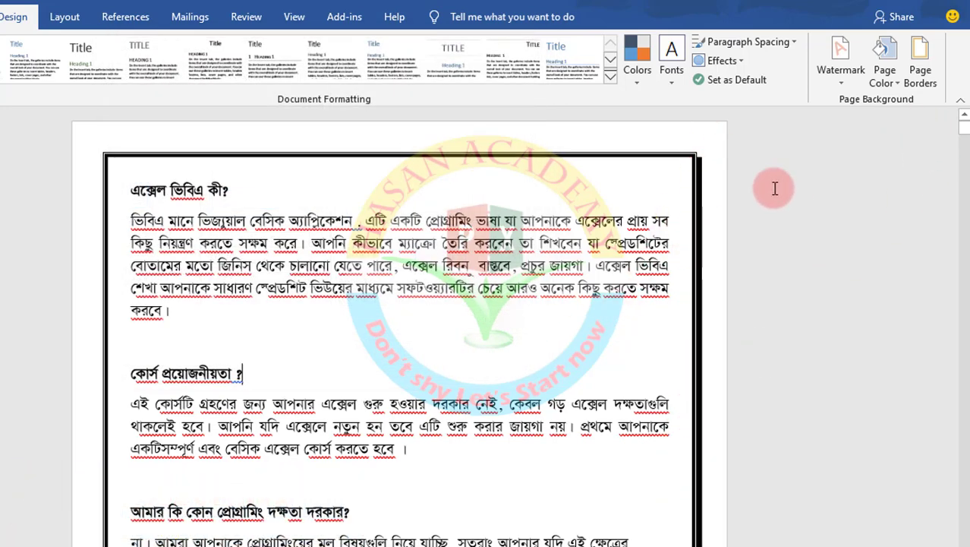
Step: Make the page border a 3-D box in blue with a 6 pt width
{"action": "left_click", "coordinate": [919, 63]}
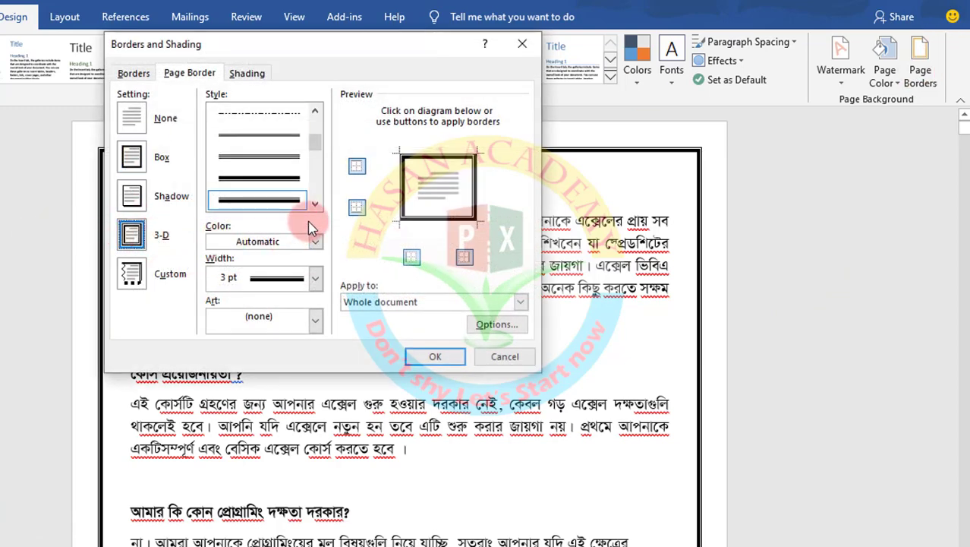
{"action": "left_click_drag", "start_coordinate": [317, 149], "coordinate": [316, 164]}
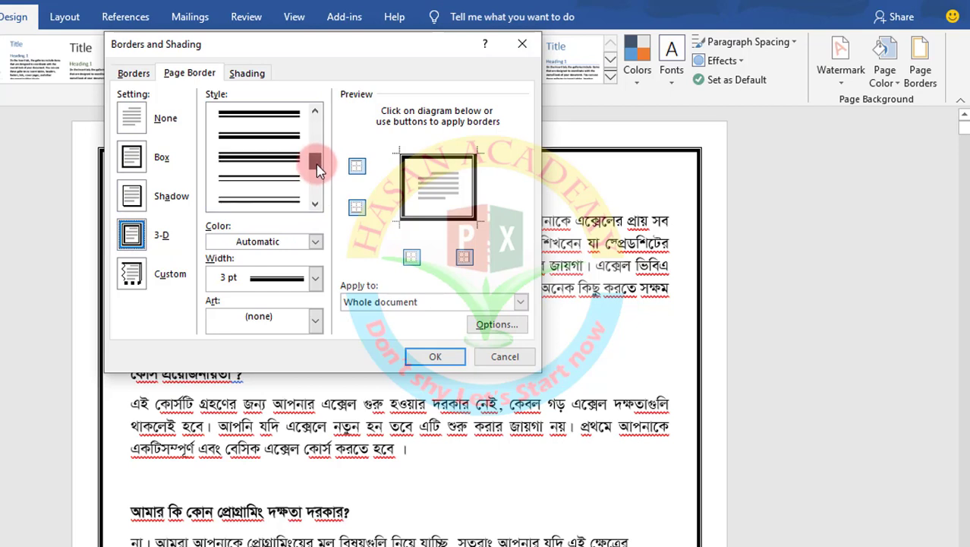
{"action": "left_click", "coordinate": [316, 243]}
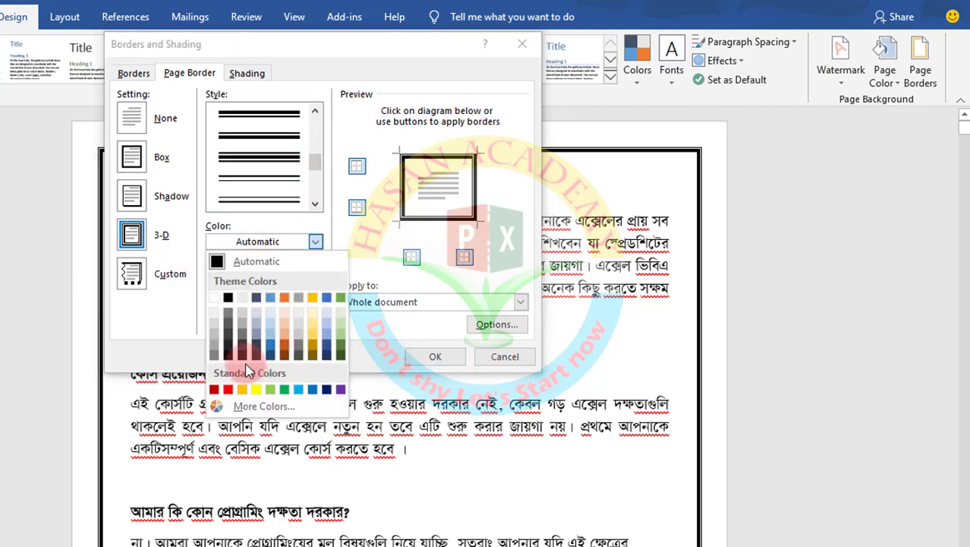
{"action": "left_click", "coordinate": [309, 391]}
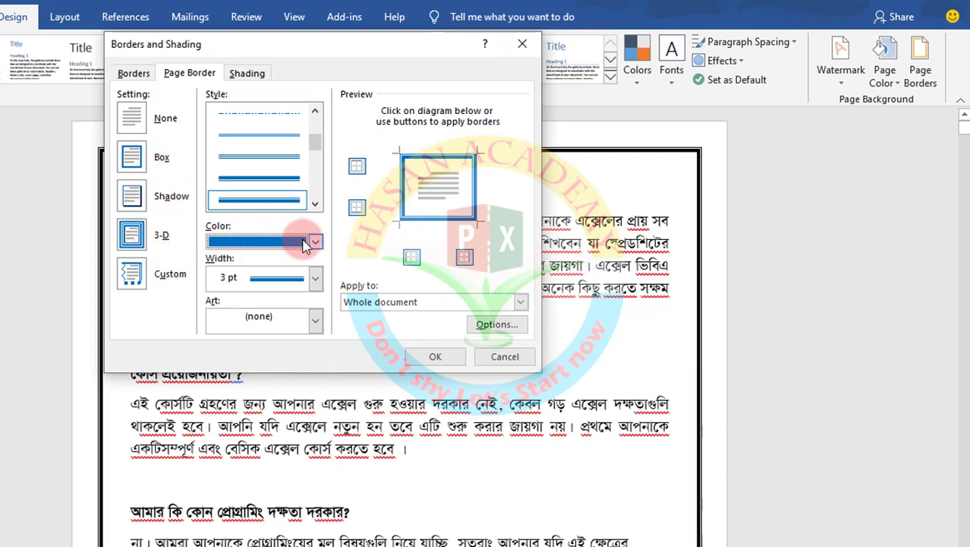
{"action": "left_click", "coordinate": [313, 278]}
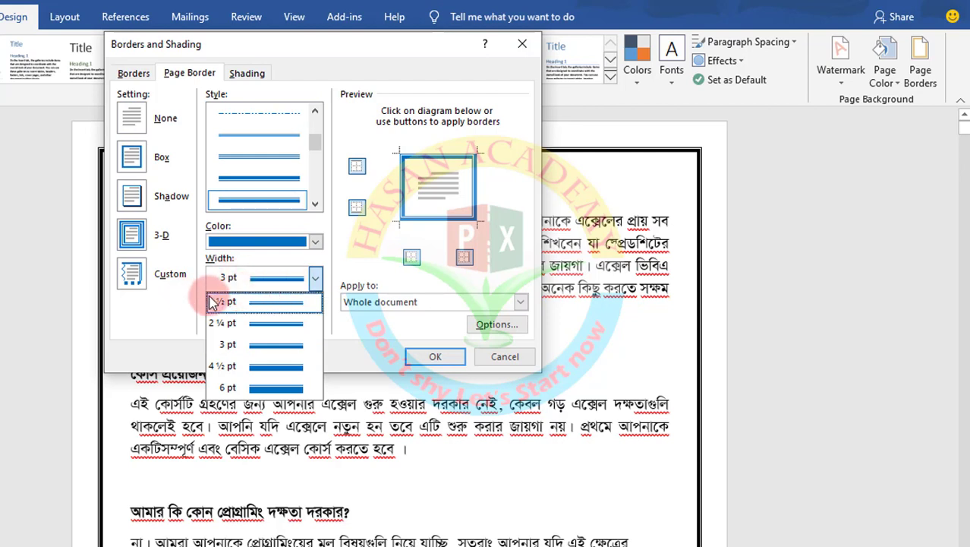
{"action": "mouse_move", "coordinate": [247, 307]}
{"action": "left_mouse_down"}
{"action": "mouse_move", "coordinate": [228, 326]}
{"action": "mouse_move", "coordinate": [262, 388]}
{"action": "left_mouse_up"}
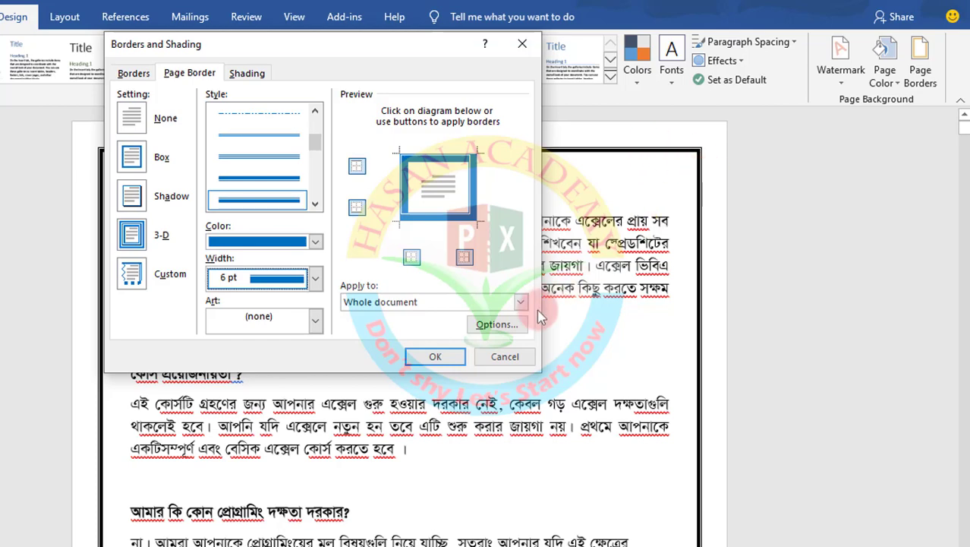
{"action": "left_click", "coordinate": [426, 359]}
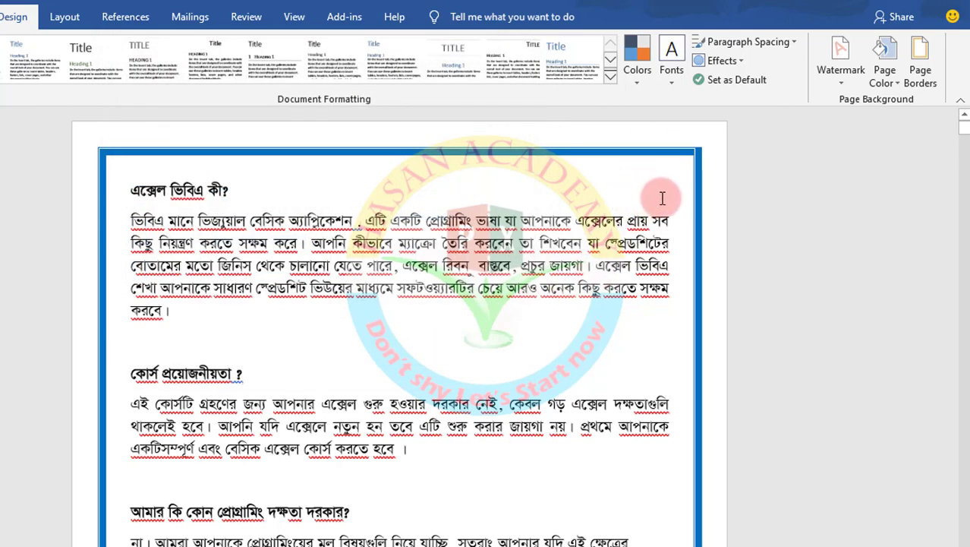
Step: Replace the 3-D border with a blue hatched 3 pt line border
{"action": "left_click", "coordinate": [920, 61]}
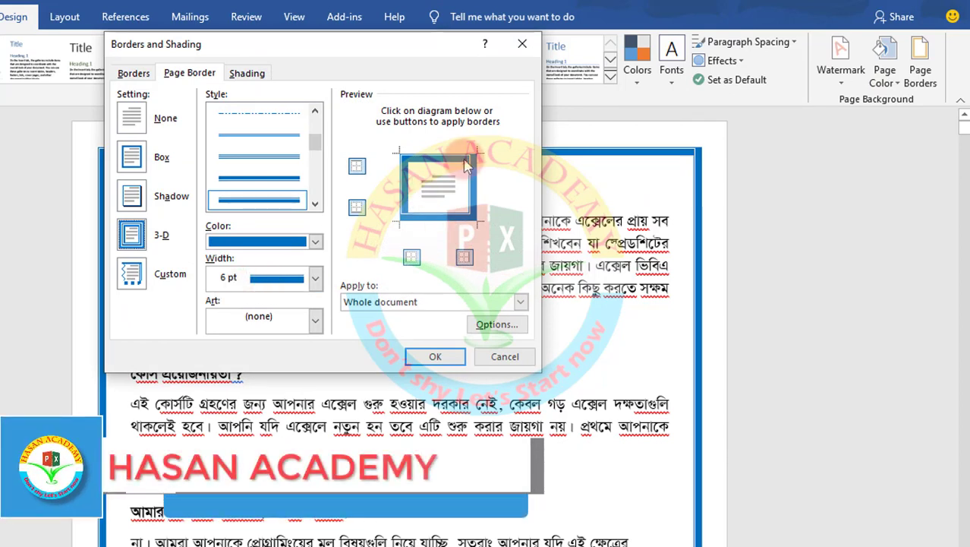
{"action": "left_click", "coordinate": [289, 135]}
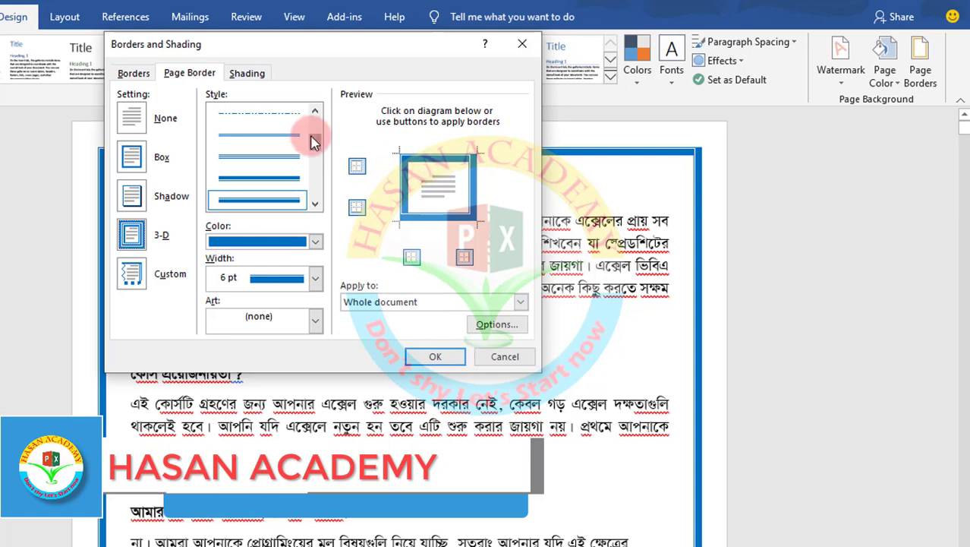
{"action": "left_click_drag", "start_coordinate": [314, 143], "coordinate": [318, 215]}
{"action": "left_click", "coordinate": [275, 184]}
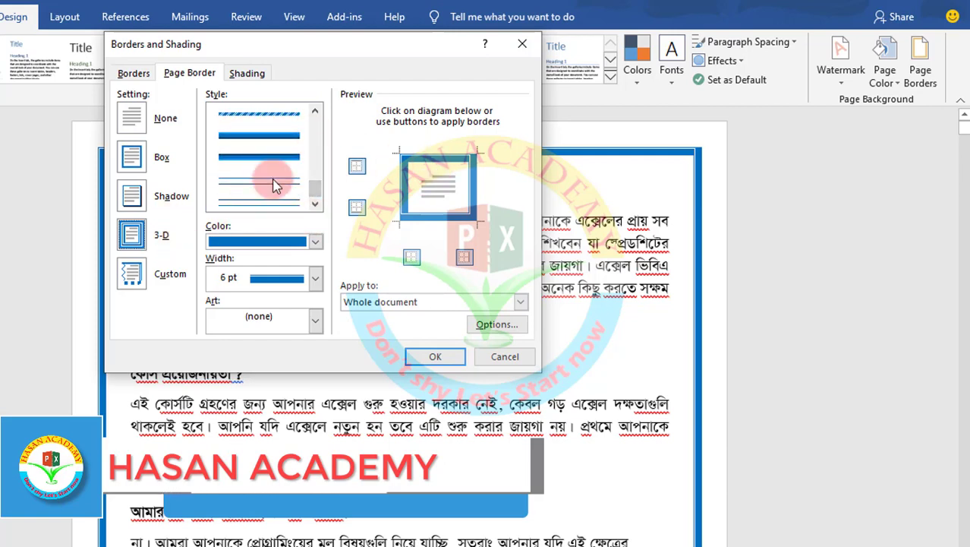
{"action": "left_click", "coordinate": [242, 115]}
{"action": "left_click", "coordinate": [435, 356]}
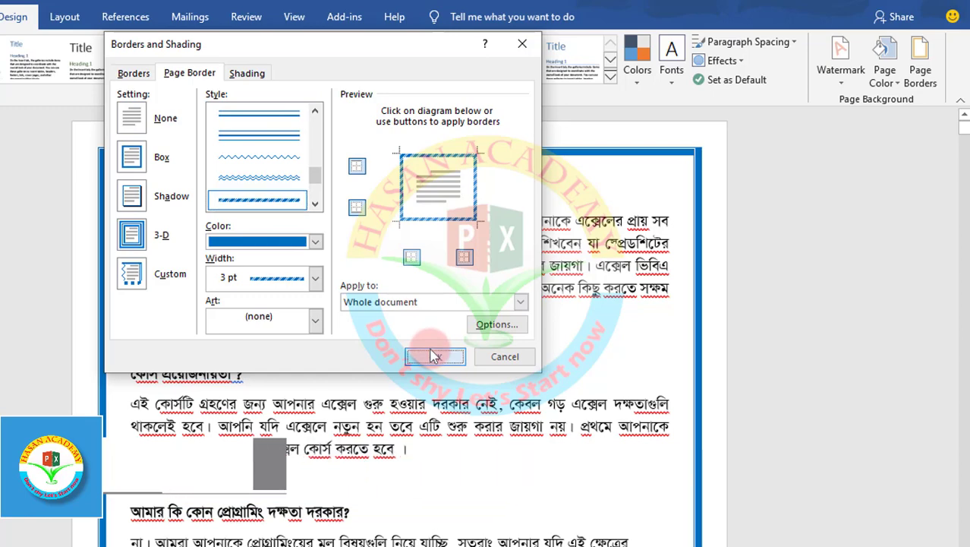
{"action": "left_click", "coordinate": [916, 68]}
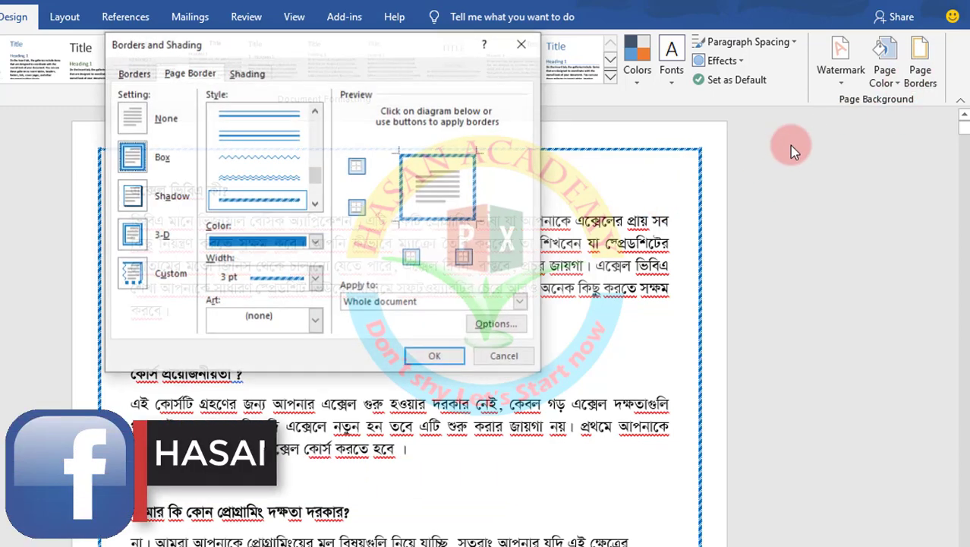
Step: Pick the balloon art border from the Art list at 9 pt width and apply it
{"action": "left_click", "coordinate": [315, 319]}
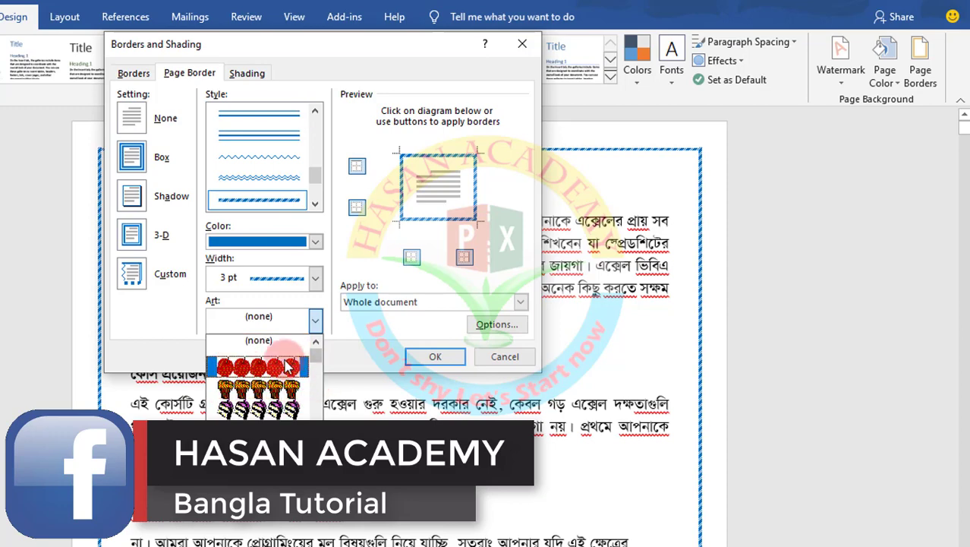
{"action": "left_click", "coordinate": [367, 343]}
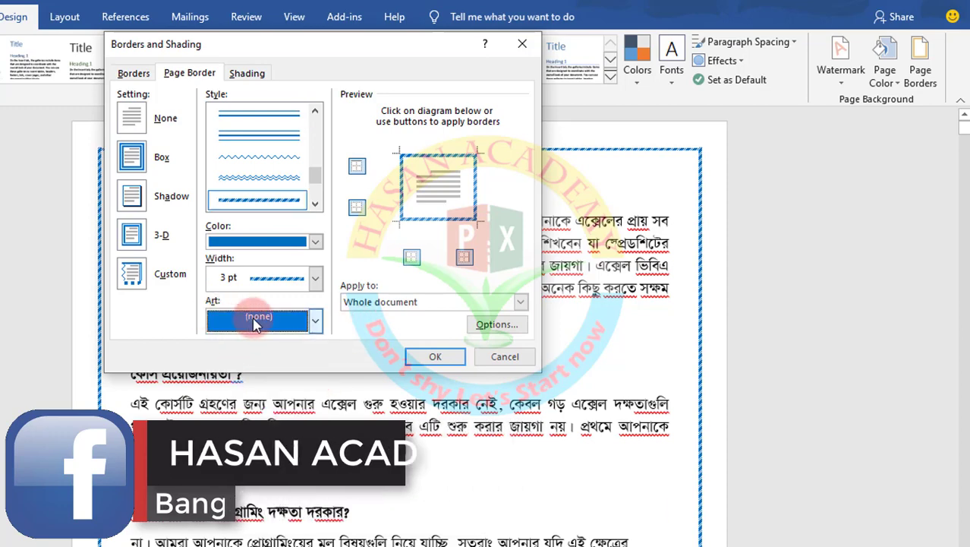
{"action": "left_click", "coordinate": [315, 319]}
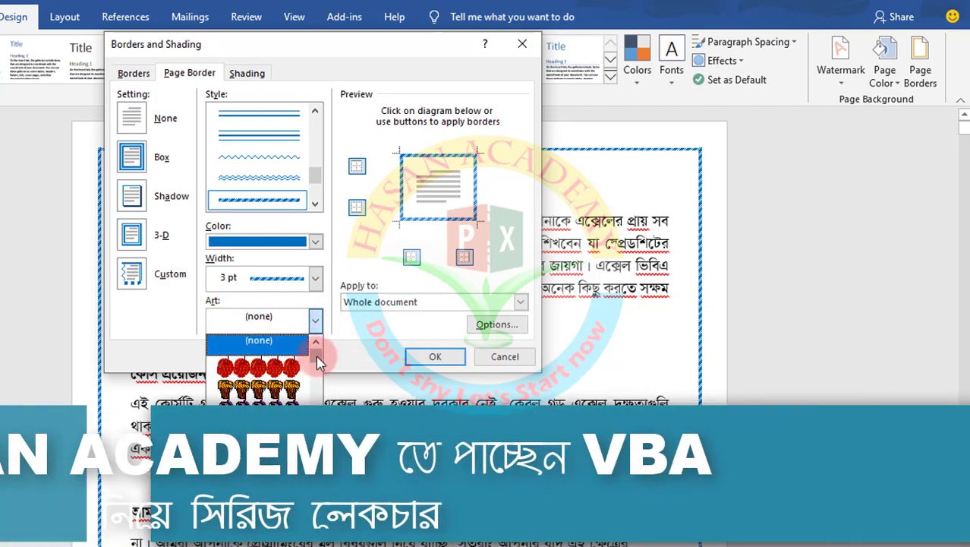
{"action": "mouse_move", "coordinate": [315, 355]}
{"action": "left_mouse_down"}
{"action": "mouse_move", "coordinate": [316, 425]}
{"action": "mouse_move", "coordinate": [315, 362]}
{"action": "left_mouse_up"}
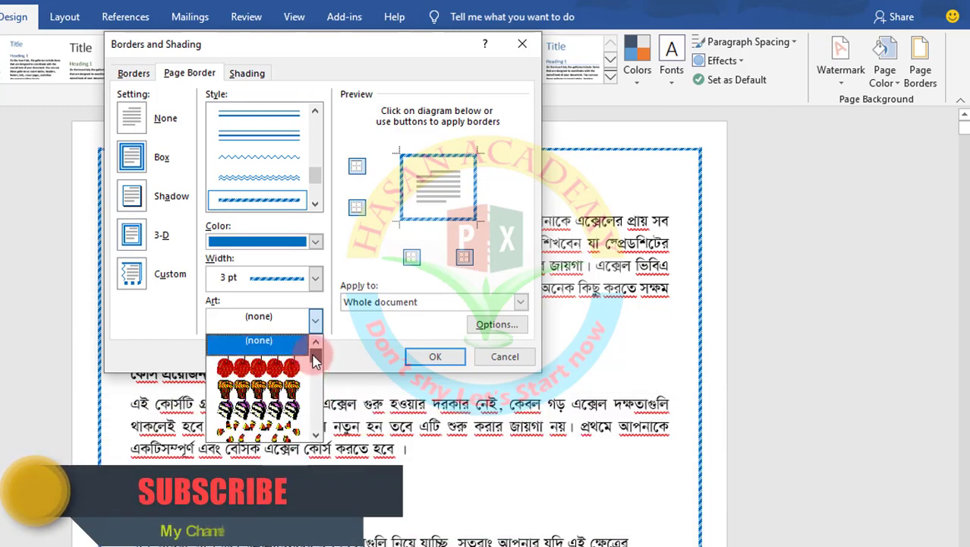
{"action": "left_click", "coordinate": [318, 435]}
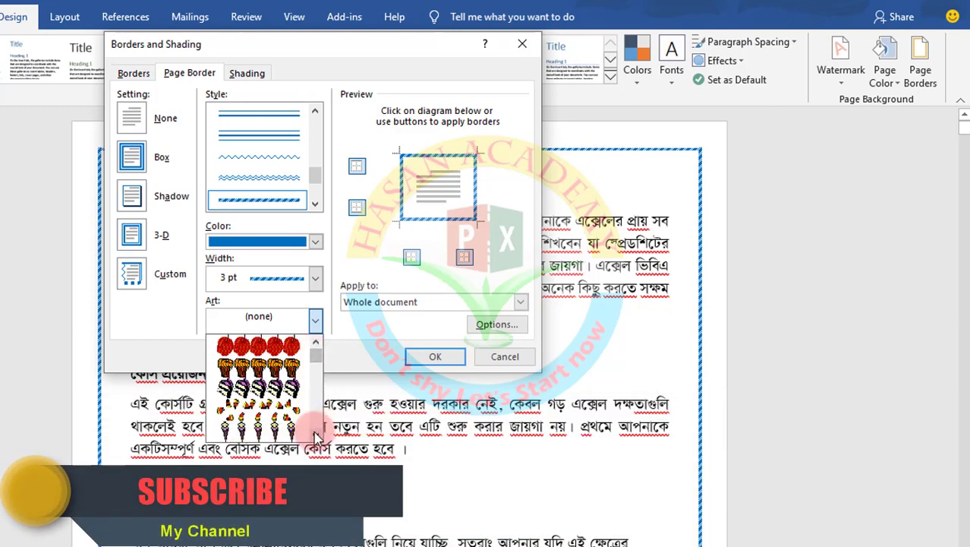
{"action": "left_click", "coordinate": [318, 435]}
{"action": "left_click", "coordinate": [318, 435]}
{"action": "left_click", "coordinate": [314, 435]}
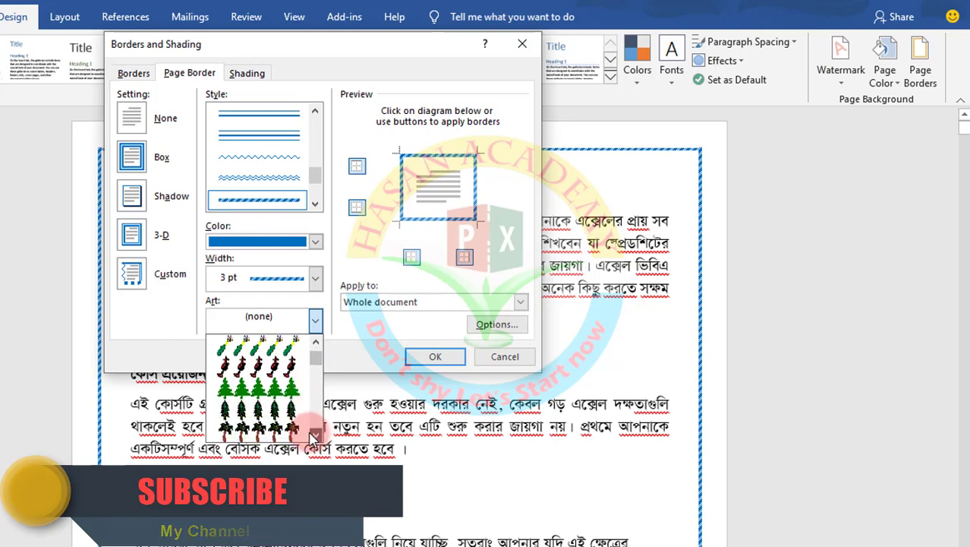
{"action": "left_click", "coordinate": [315, 435]}
{"action": "left_click", "coordinate": [258, 414]}
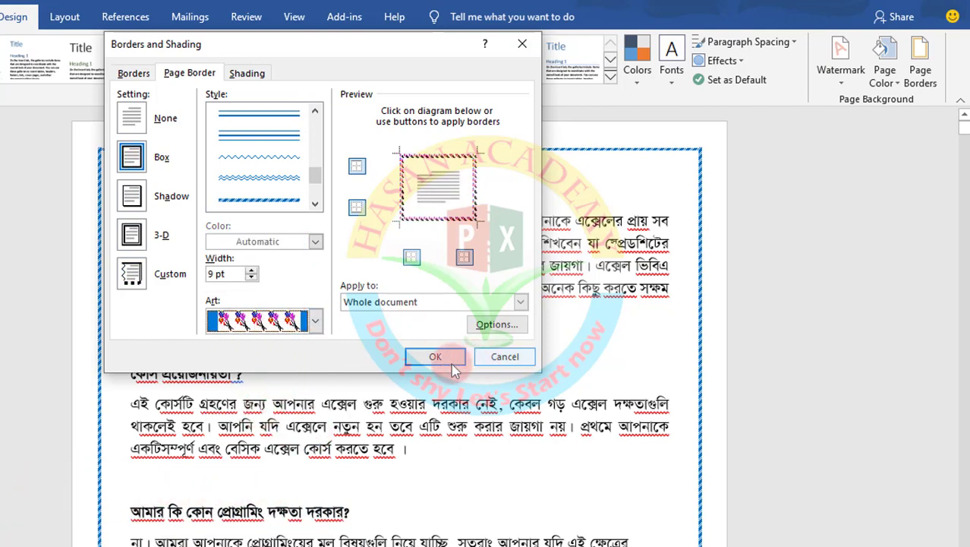
{"action": "left_click", "coordinate": [430, 359]}
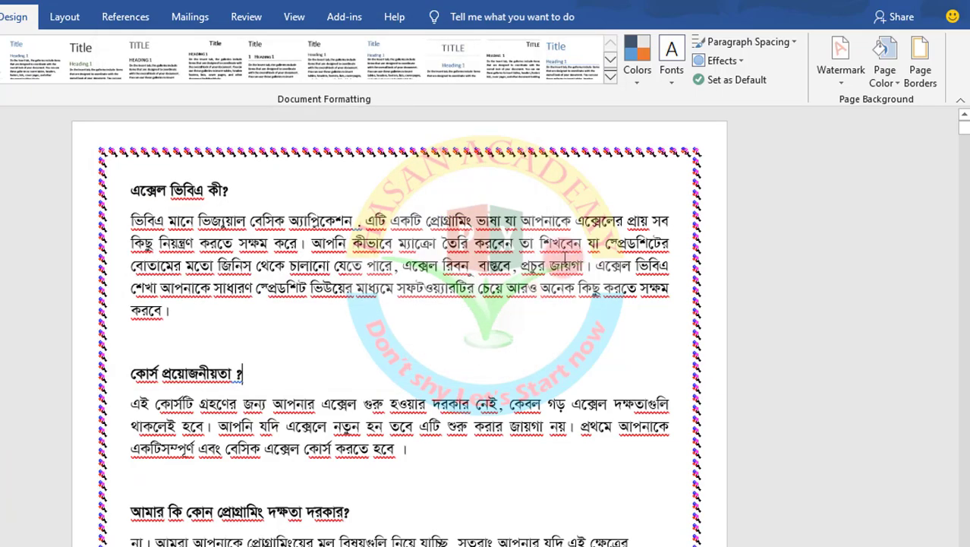
Step: Scroll down through the pages to check the balloon art border
{"action": "scroll", "coordinate": [287, 430], "scroll_direction": "down", "scroll_amount": 8}
{"action": "scroll", "coordinate": [310, 373], "scroll_direction": "down", "scroll_amount": 10}
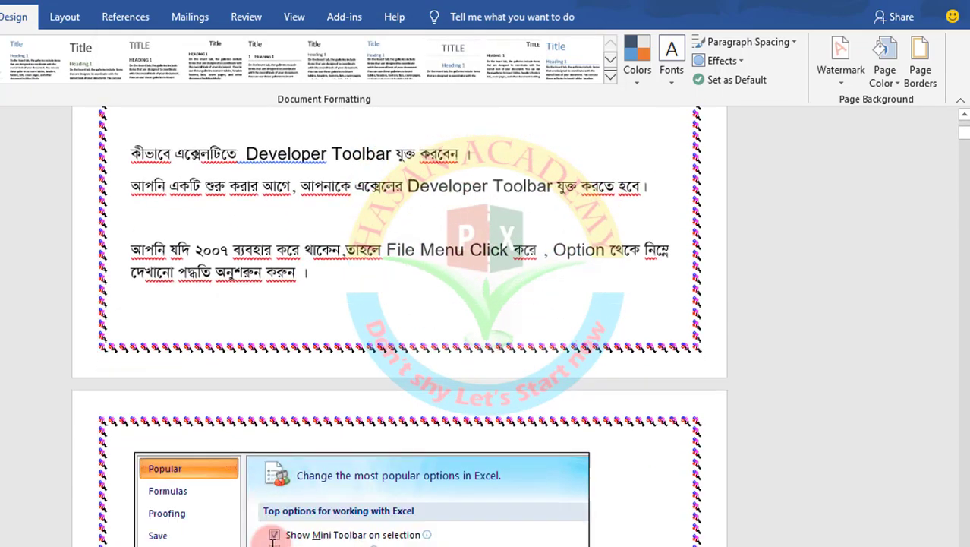
{"action": "scroll", "coordinate": [288, 455], "scroll_direction": "down", "scroll_amount": 10}
{"action": "scroll", "coordinate": [259, 523], "scroll_direction": "down", "scroll_amount": 5}
{"action": "scroll", "coordinate": [272, 541], "scroll_direction": "down", "scroll_amount": 5}
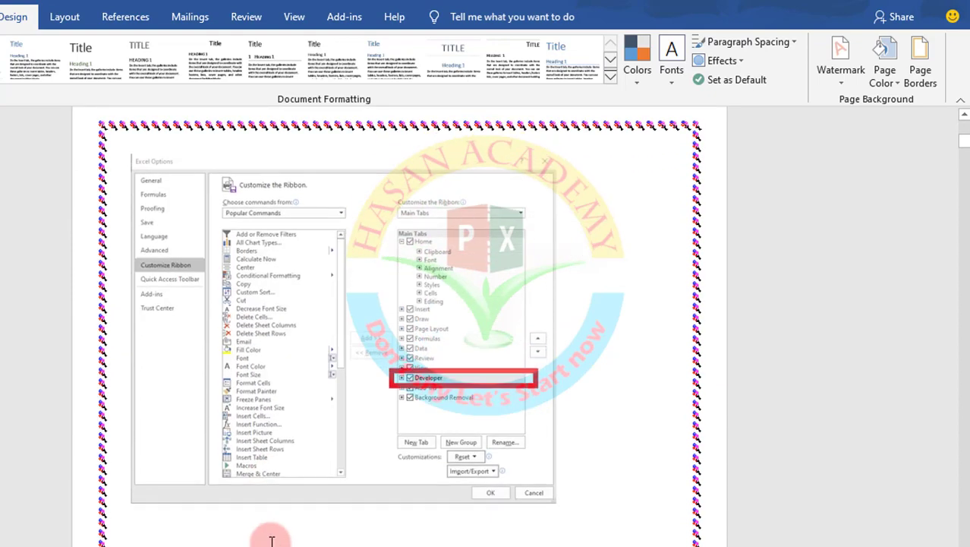
{"action": "scroll", "coordinate": [271, 532], "scroll_direction": "down", "scroll_amount": 5}
{"action": "scroll", "coordinate": [269, 539], "scroll_direction": "down", "scroll_amount": 5}
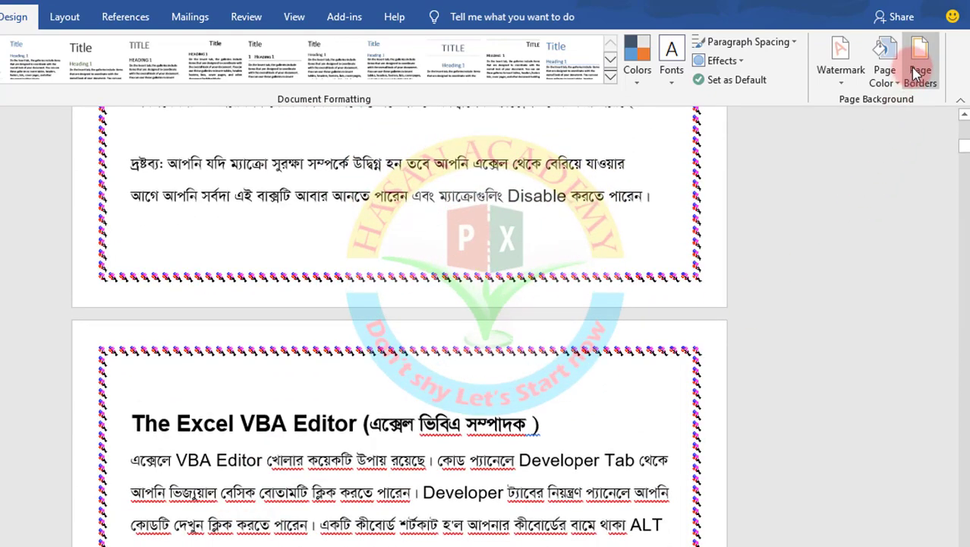
Step: Raise the balloon art border width to 22 pt and apply it
{"action": "left_click", "coordinate": [918, 70]}
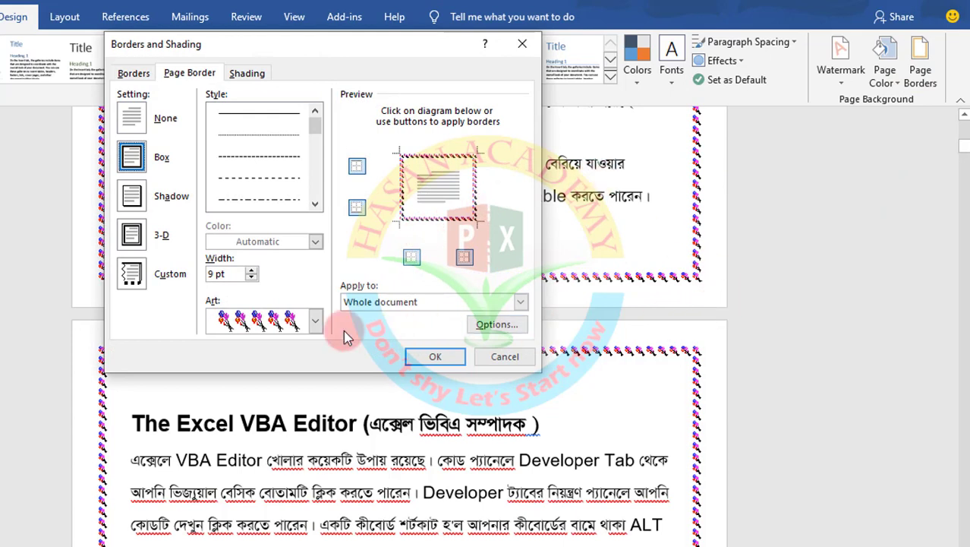
{"action": "left_click", "coordinate": [251, 270]}
{"action": "left_click", "coordinate": [251, 270]}
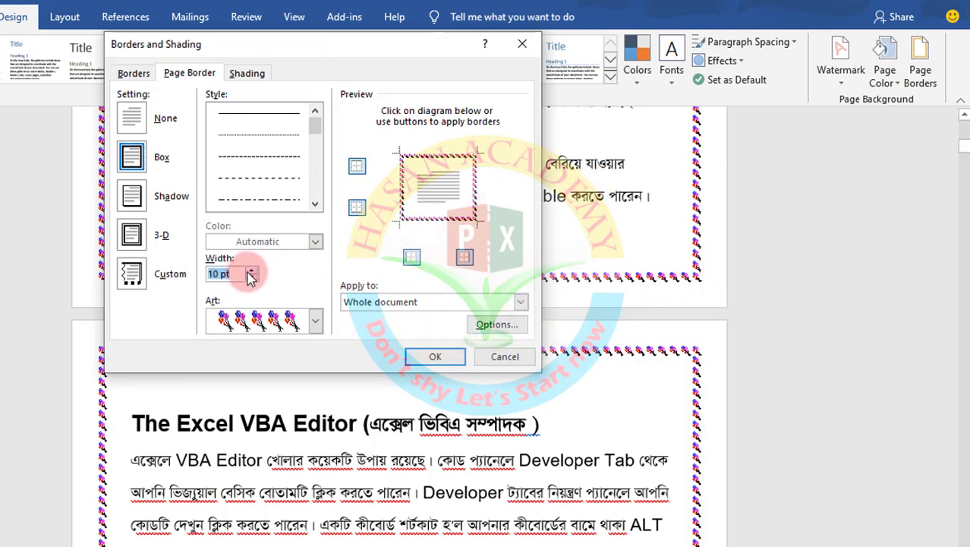
{"action": "left_click", "coordinate": [251, 270]}
{"action": "left_click", "coordinate": [251, 270]}
{"action": "left_click", "coordinate": [251, 271]}
{"action": "left_click", "coordinate": [250, 271]}
{"action": "left_click", "coordinate": [251, 271]}
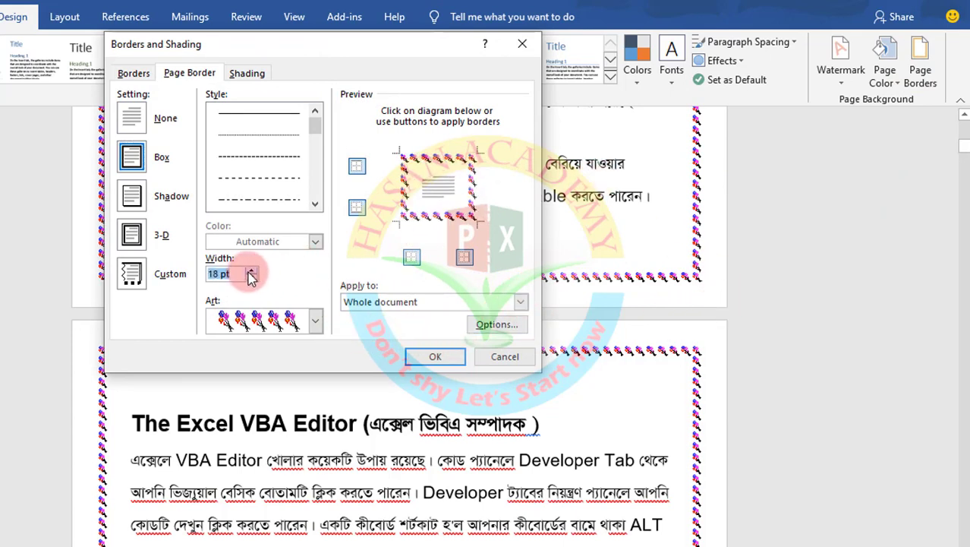
{"action": "left_click", "coordinate": [251, 271]}
{"action": "left_click", "coordinate": [250, 271]}
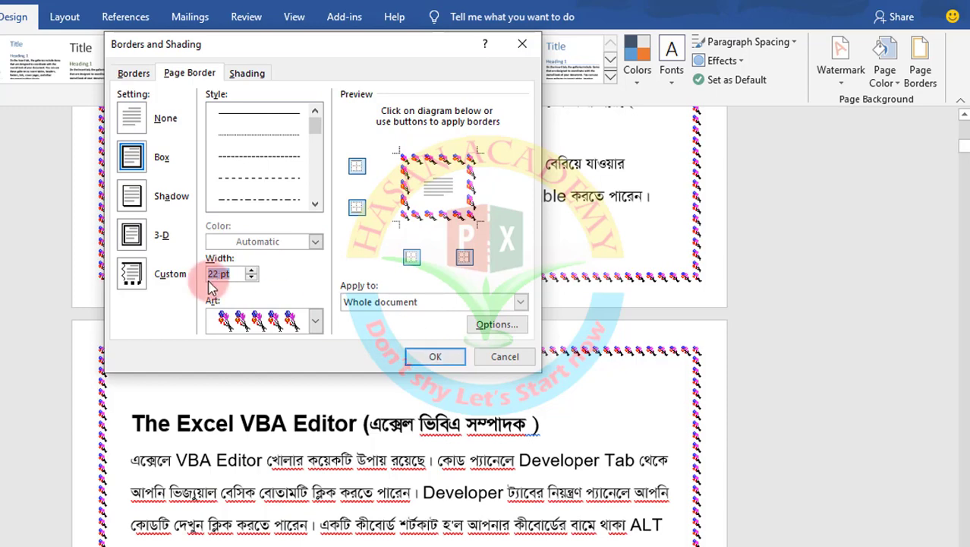
{"action": "left_click", "coordinate": [435, 356]}
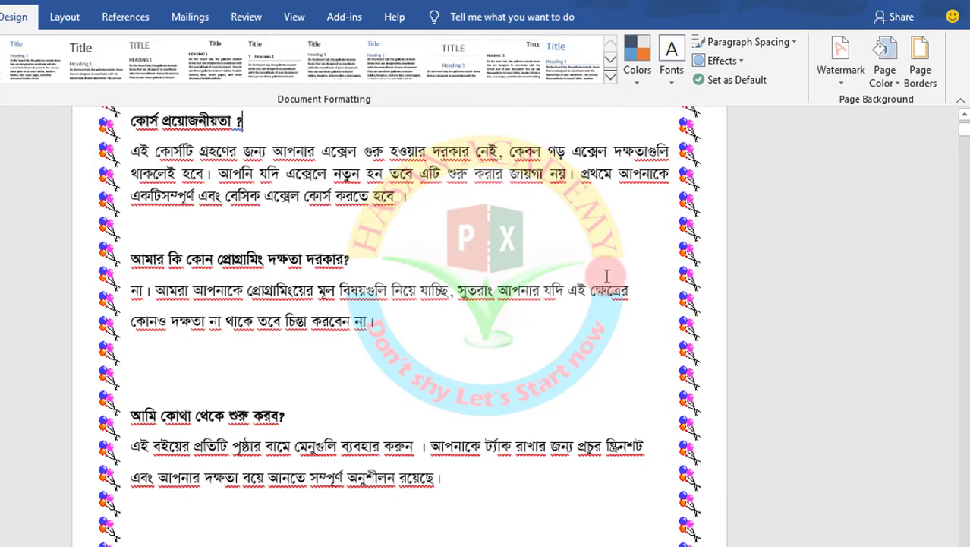
Step: Inspect the Shading tab's pattern and fill lists, leaving Clear and No Color unchanged
{"action": "left_click", "coordinate": [920, 64]}
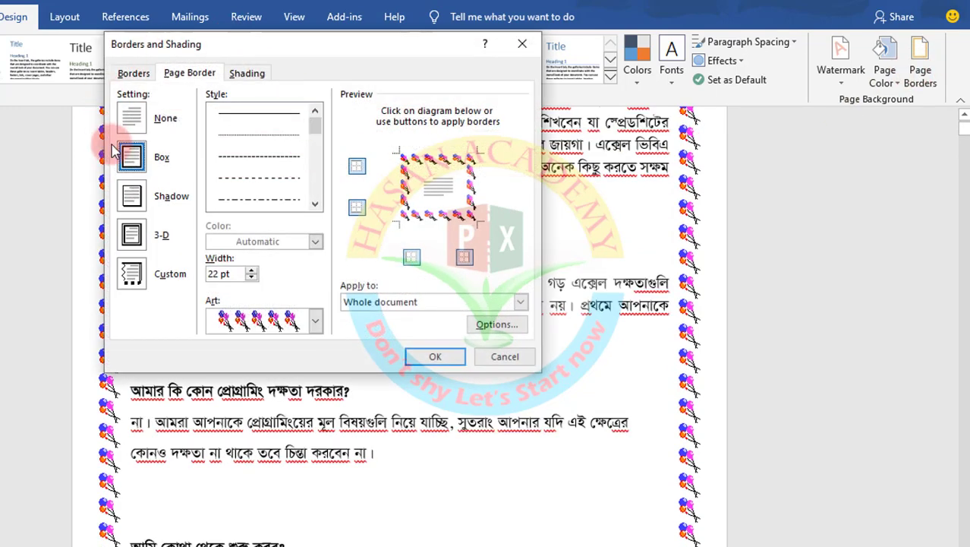
{"action": "left_click", "coordinate": [241, 76]}
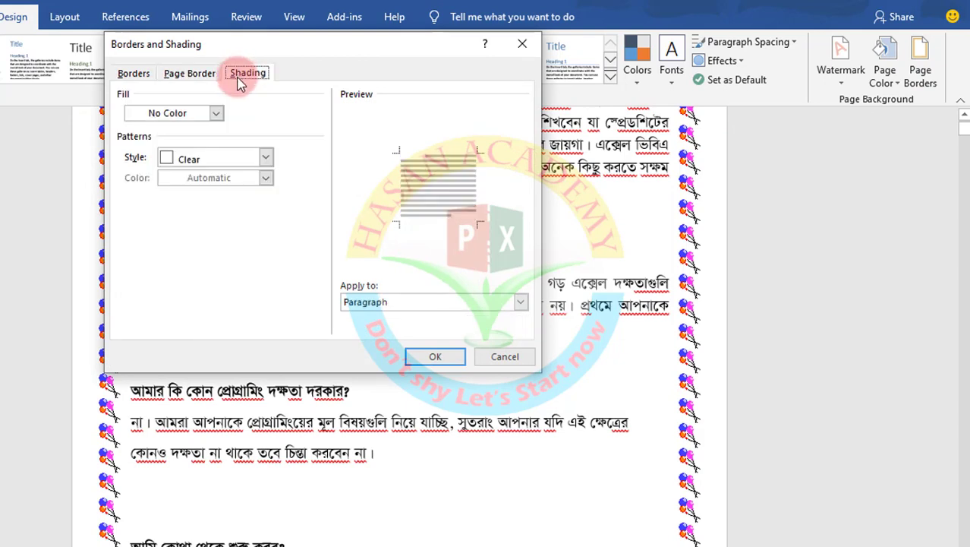
{"action": "left_click", "coordinate": [265, 159]}
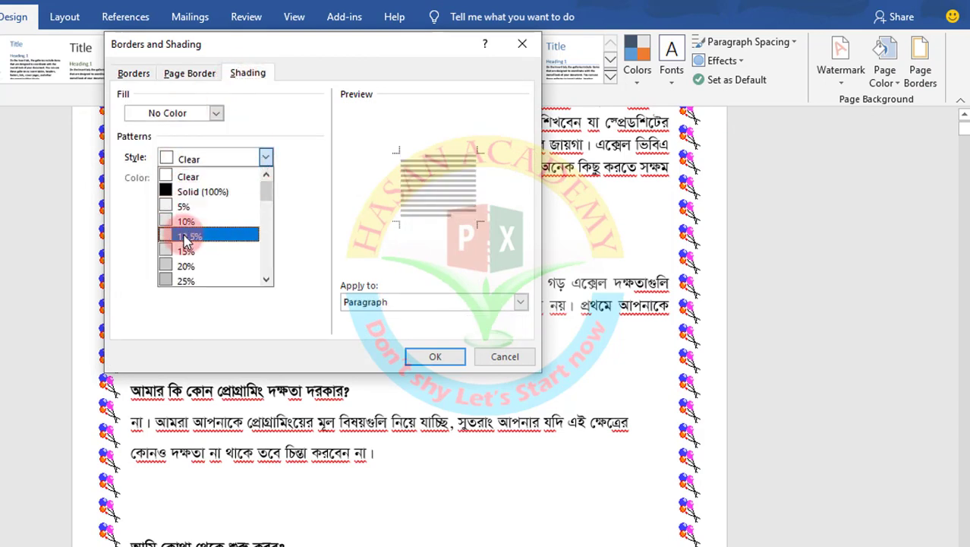
{"action": "left_click", "coordinate": [309, 207]}
{"action": "left_click", "coordinate": [215, 113]}
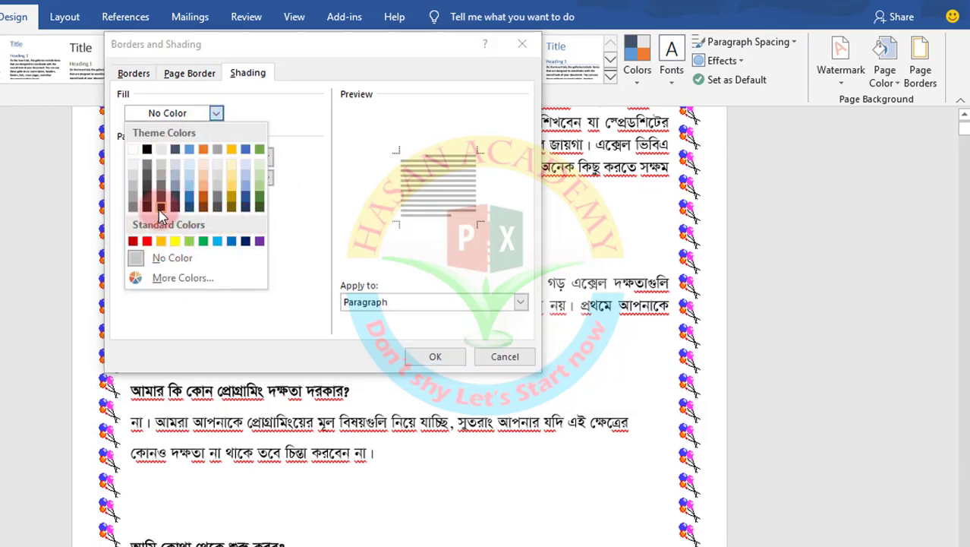
{"action": "left_click", "coordinate": [296, 219]}
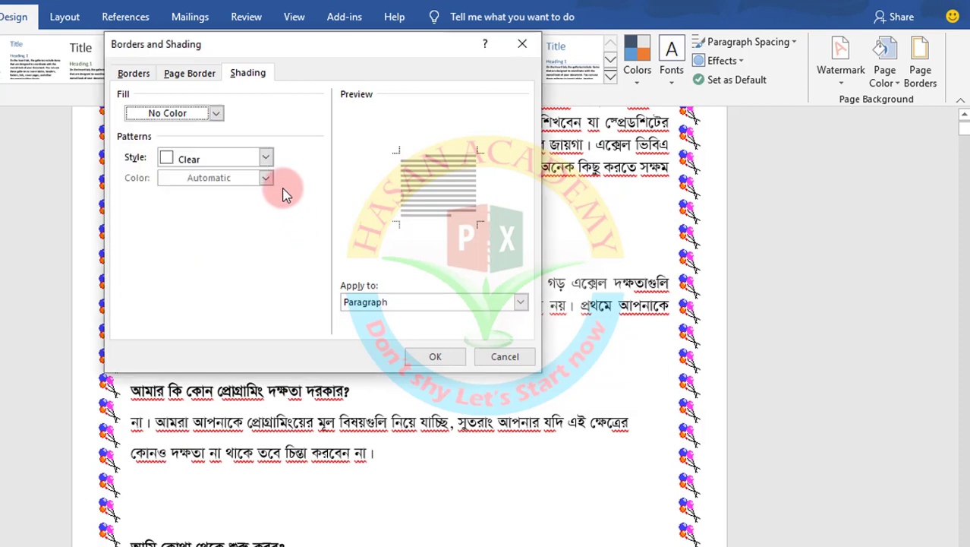
Step: Return to the Page Border tab showing the 22 pt balloon art border
{"action": "left_click", "coordinate": [193, 73]}
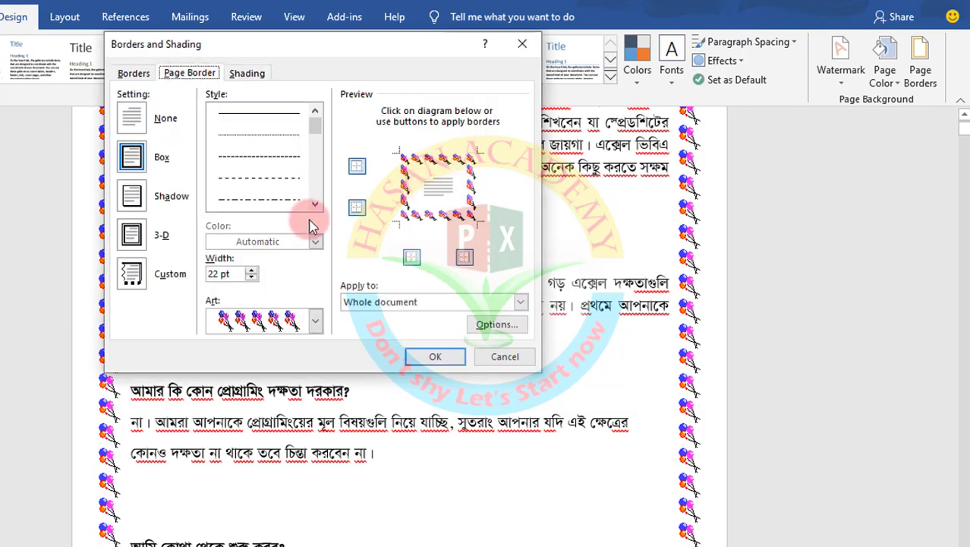